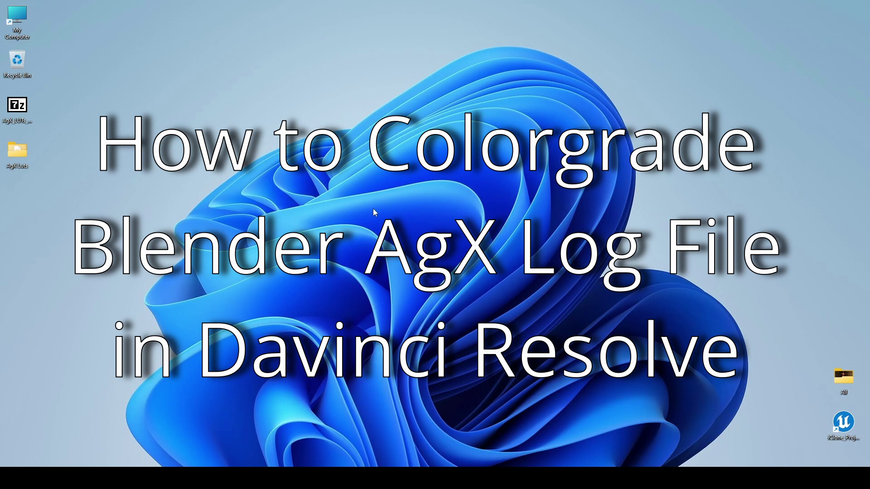
# - Select the AgX LUT zip, scroll through the Gumroad AgX LUTs page, then minimize Edge
pyautogui.click(17, 107)
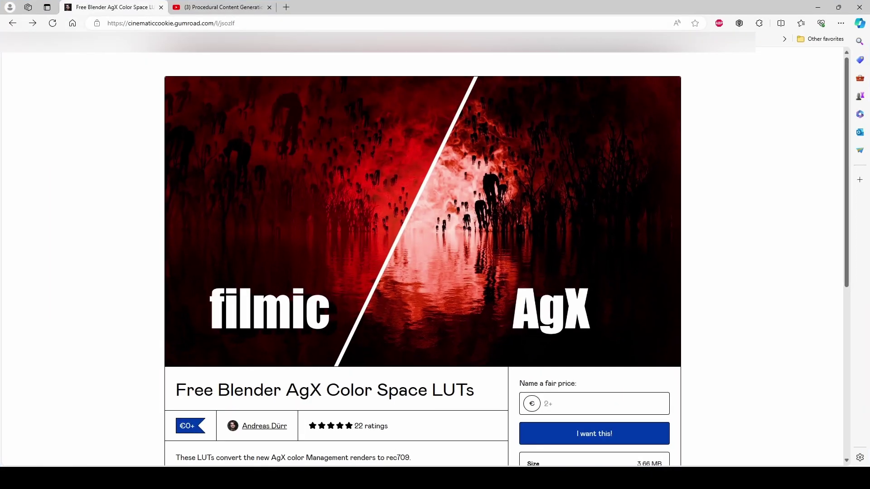
pyautogui.scroll(-3, 291, 269)
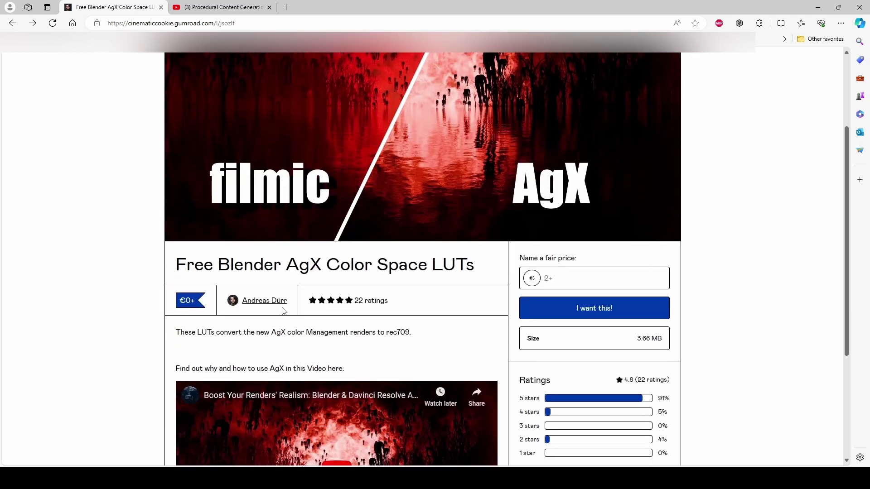
pyautogui.scroll(-3, 284, 311)
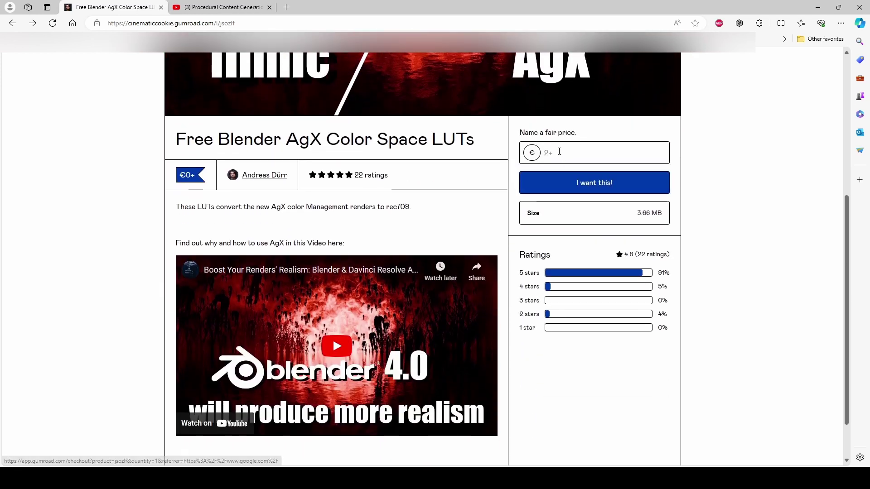
pyautogui.scroll(-2, 559, 152)
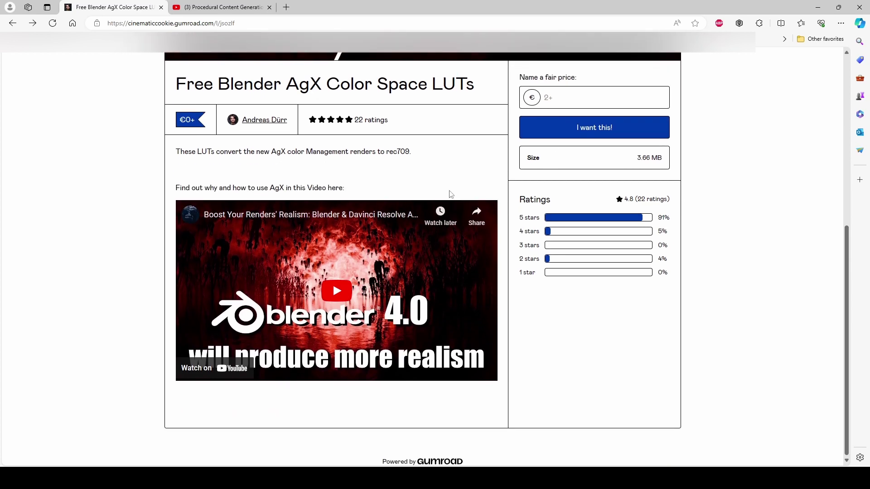
pyautogui.scroll(5, 451, 194)
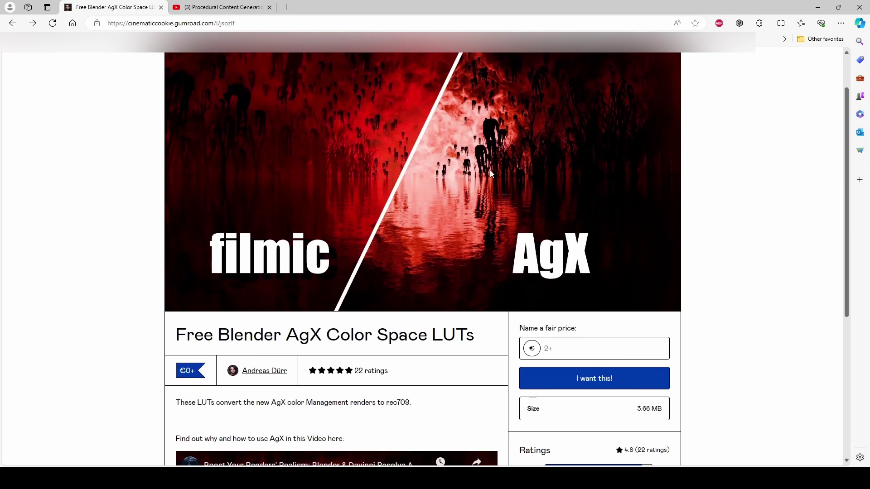
pyautogui.click(819, 9)
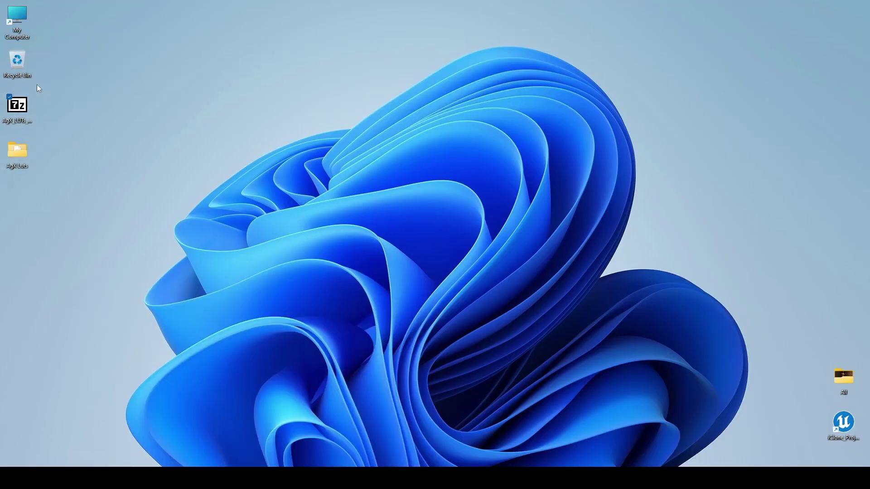
pyautogui.click(18, 106)
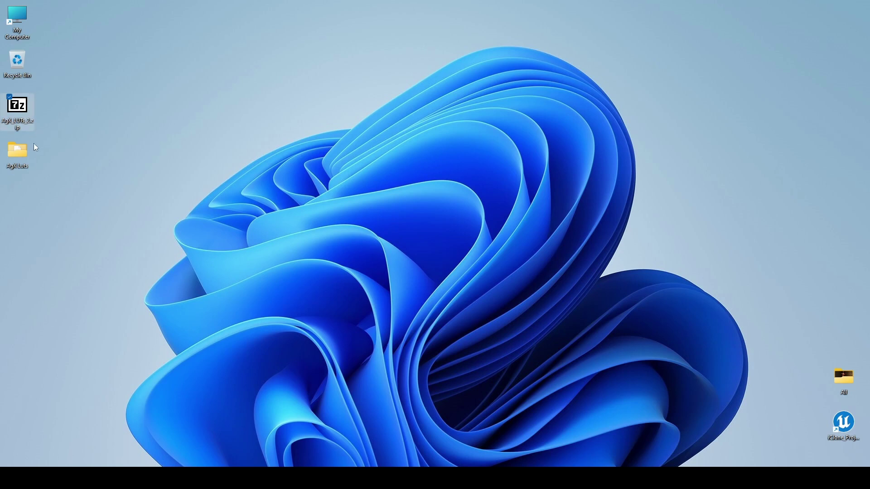
pyautogui.click(18, 153)
pyautogui.doubleClick(18, 153)
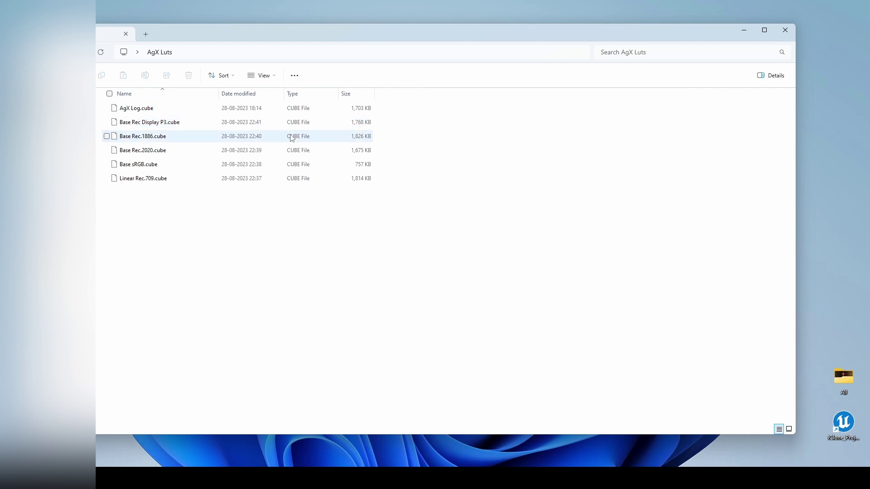
pyautogui.click(787, 34)
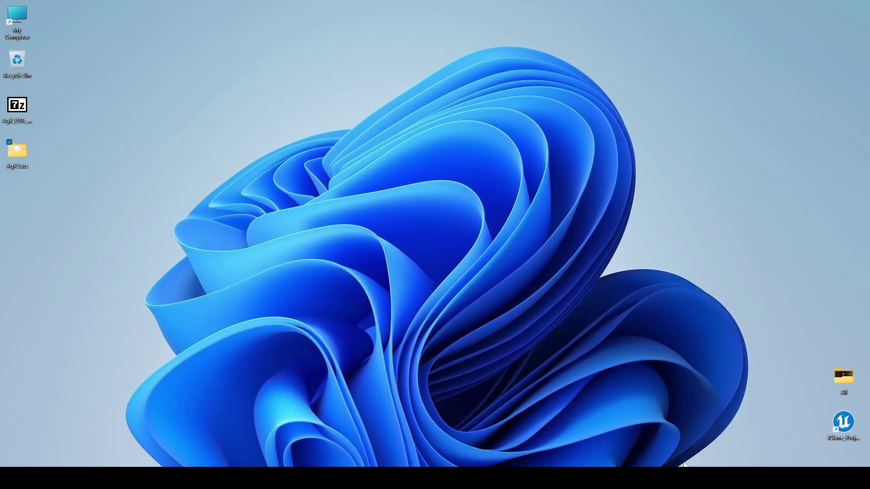
# - Restore the Aishika Blender project and review its Output and Render settings down to Color Management
pyautogui.moveTo(693, 478)
pyautogui.click(670, 398)
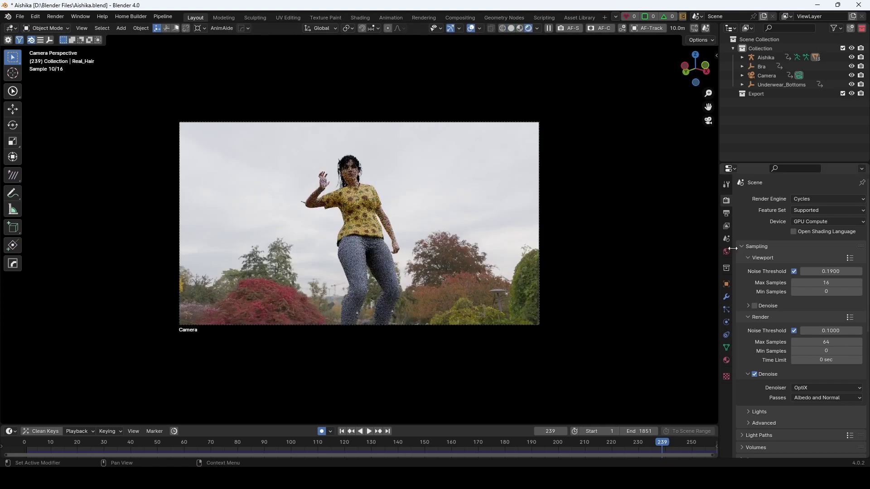
pyautogui.click(726, 213)
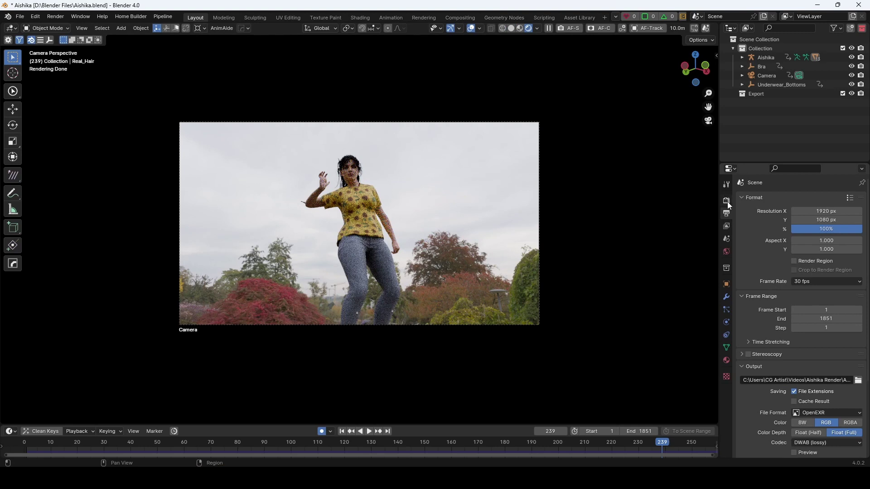
pyautogui.click(727, 200)
pyautogui.scroll(-4, 821, 272)
pyautogui.scroll(-7, 820, 281)
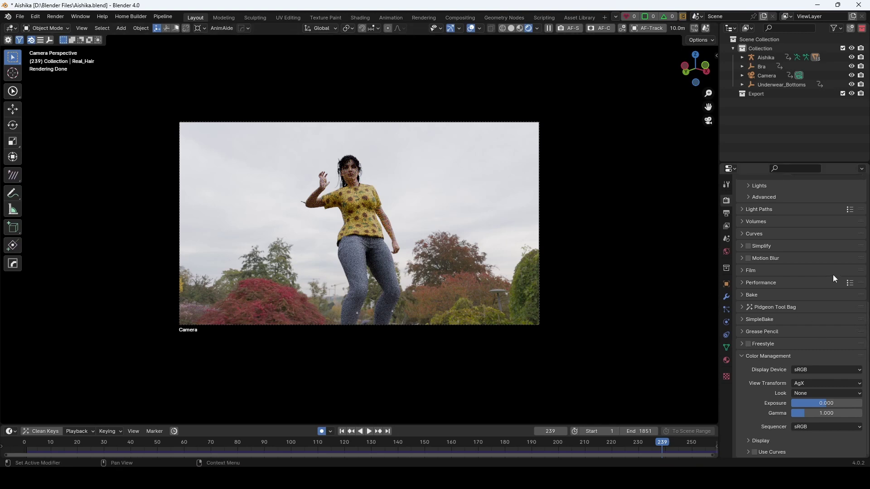
pyautogui.scroll(4, 829, 274)
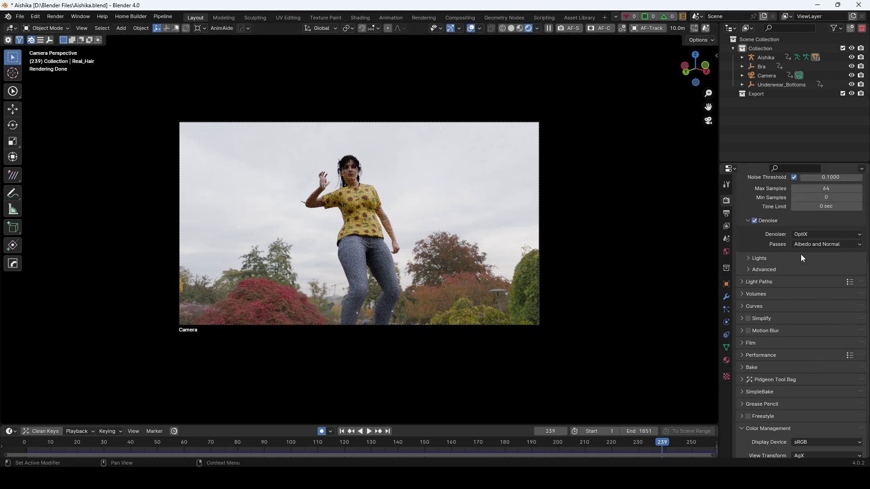
pyautogui.scroll(8, 801, 254)
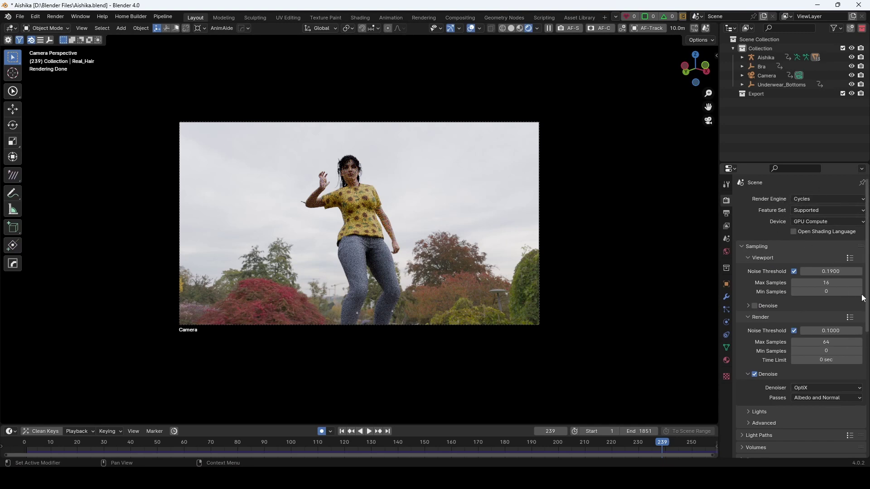
pyautogui.scroll(-1, 852, 292)
pyautogui.scroll(1, 853, 292)
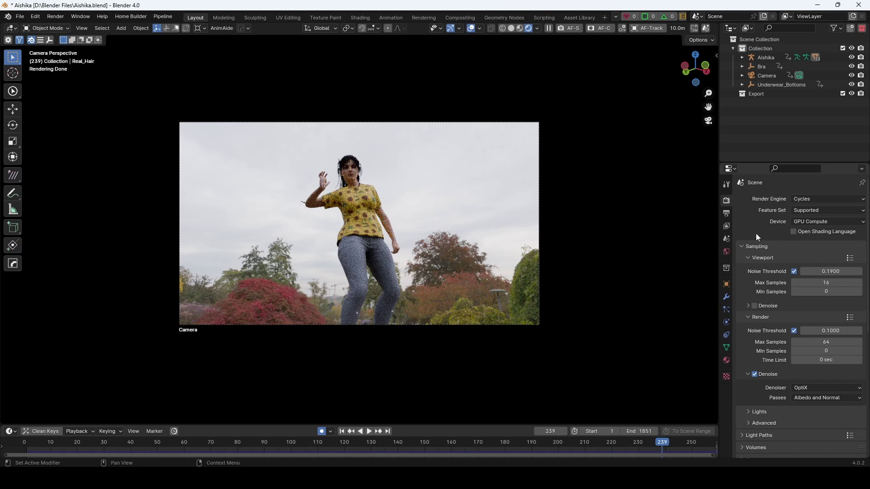
# - Set the Output properties' Color Management to Override with AgX Log as the colour space
pyautogui.click(725, 215)
pyautogui.scroll(-5, 844, 335)
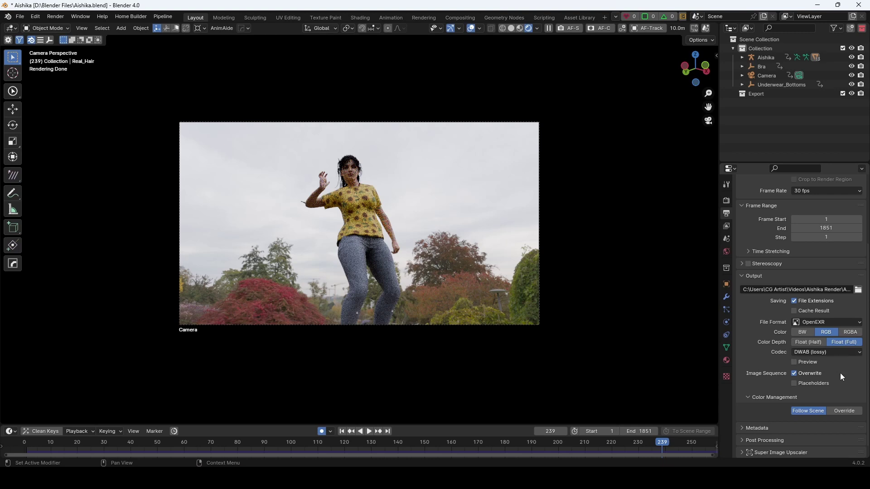
pyautogui.scroll(-1, 830, 369)
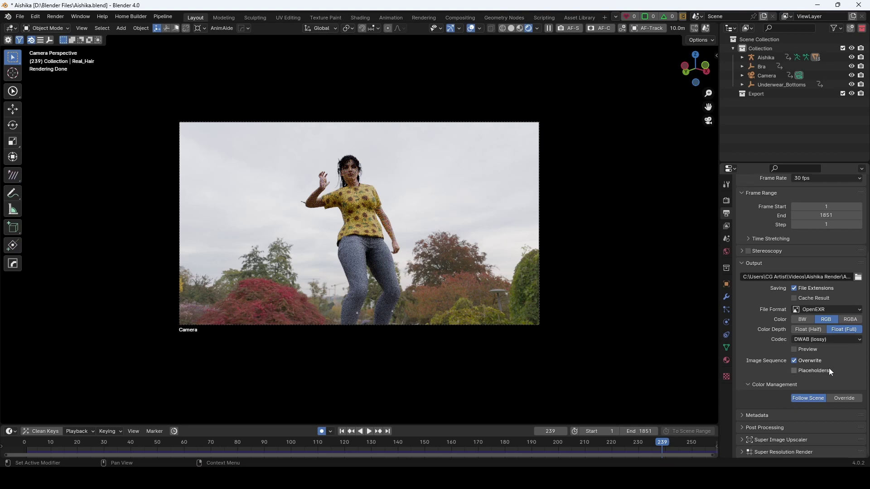
pyautogui.click(846, 398)
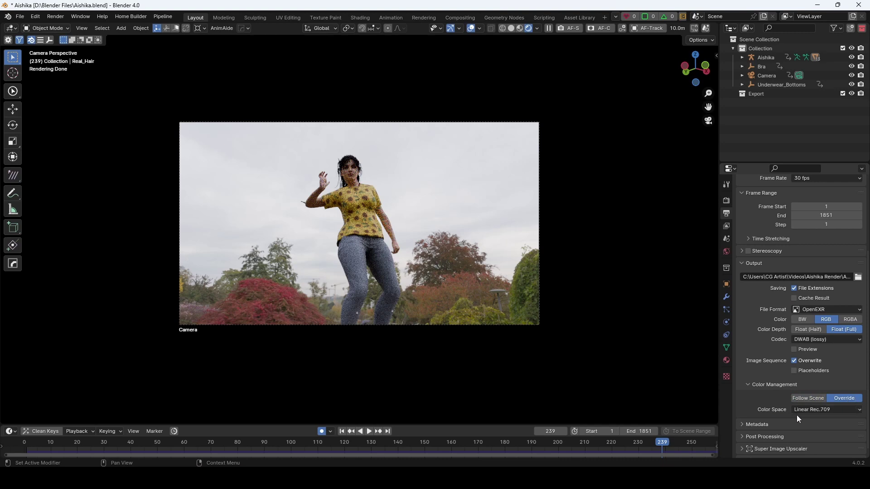
pyautogui.click(822, 410)
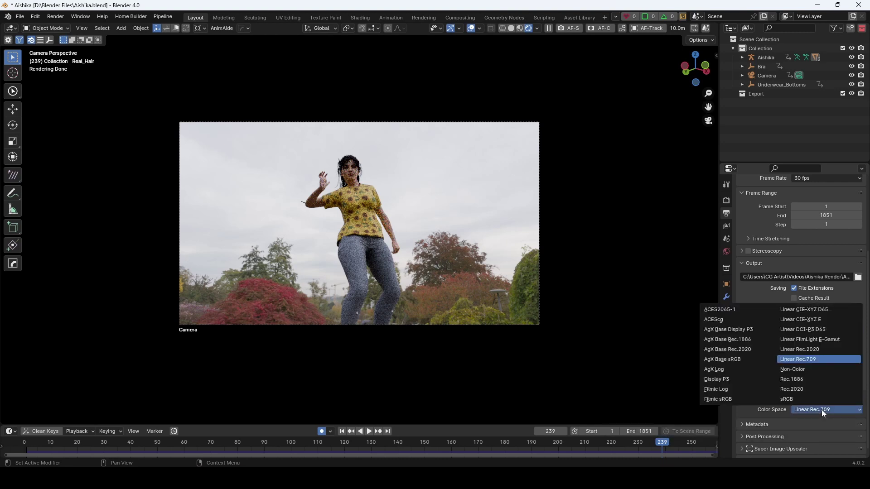
pyautogui.click(715, 369)
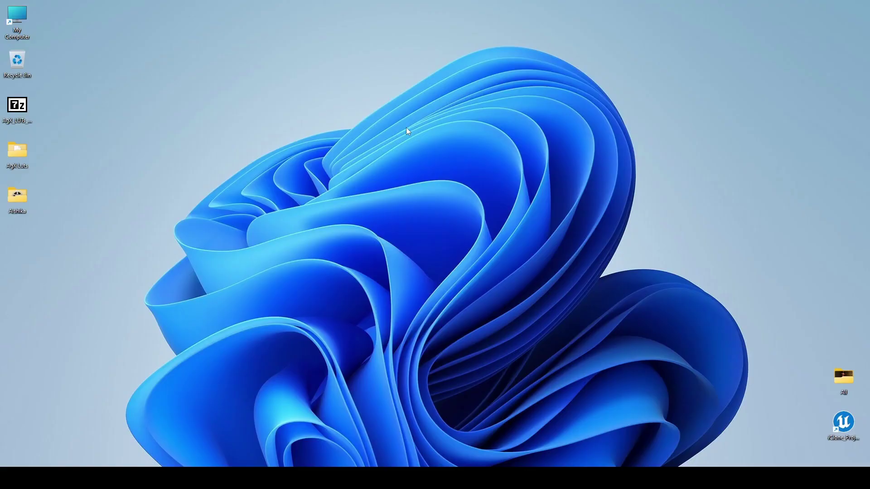
# - Open the Aishika desktop folder, reposition its window, and select Aishika0001.exr
pyautogui.doubleClick(19, 200)
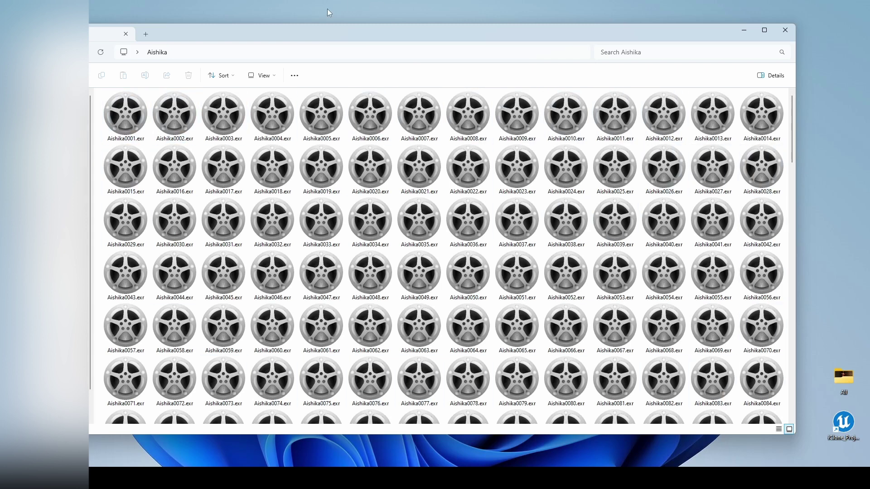
pyautogui.moveTo(287, 35); pyautogui.dragTo(328, 37)
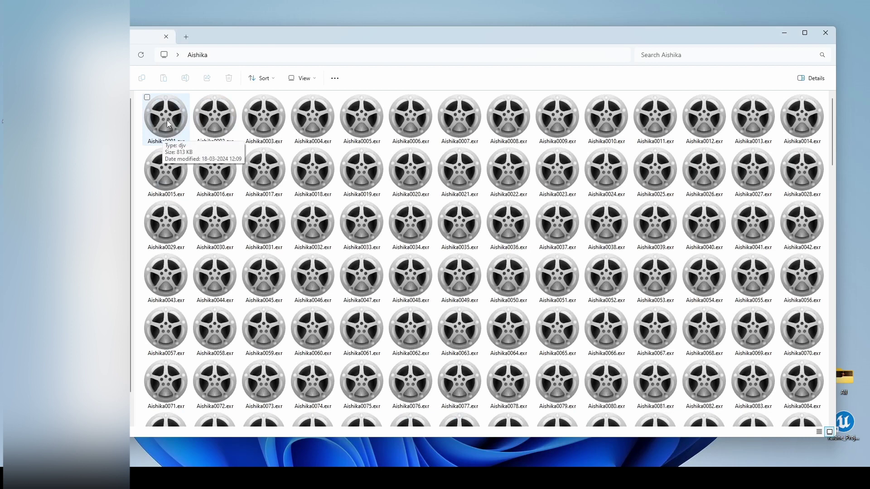
pyautogui.click(171, 119)
# - Preview the Aishika0001-0414.exr sequence in DJV, then close DJV and the Aishika folder window
pyautogui.doubleClick(171, 119)
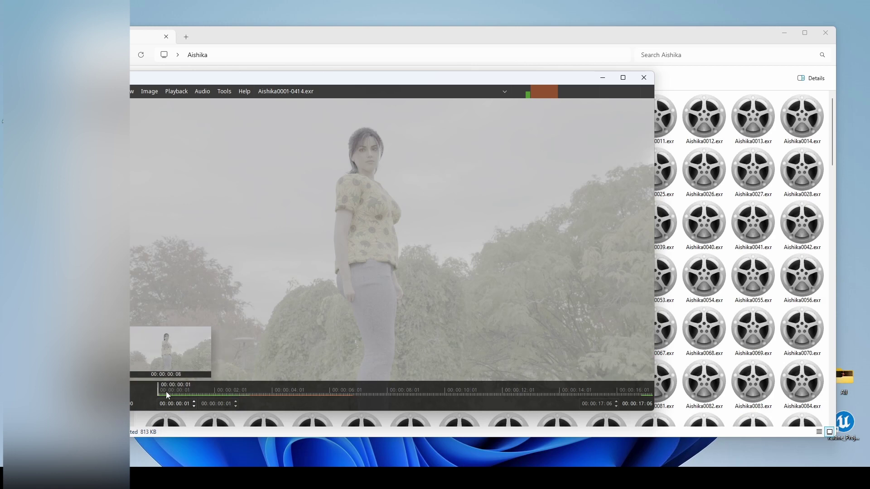
pyautogui.moveTo(166, 391); pyautogui.dragTo(593, 408)
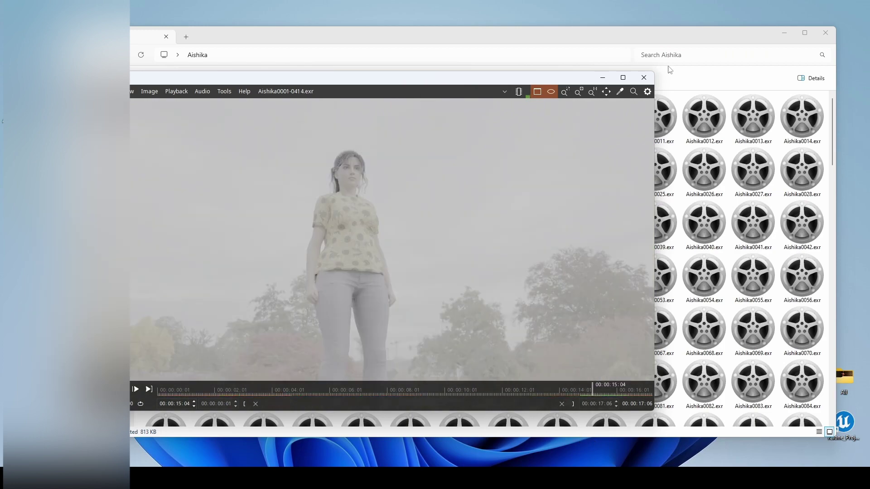
pyautogui.click(644, 78)
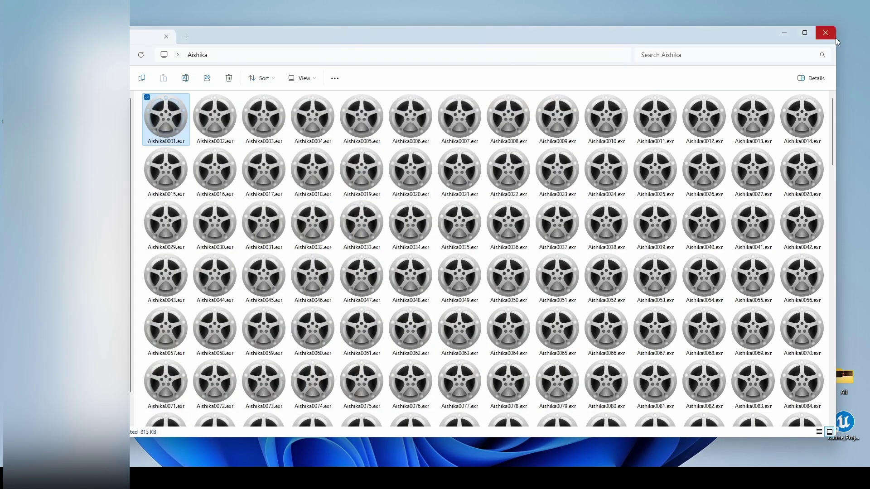
pyautogui.click(833, 37)
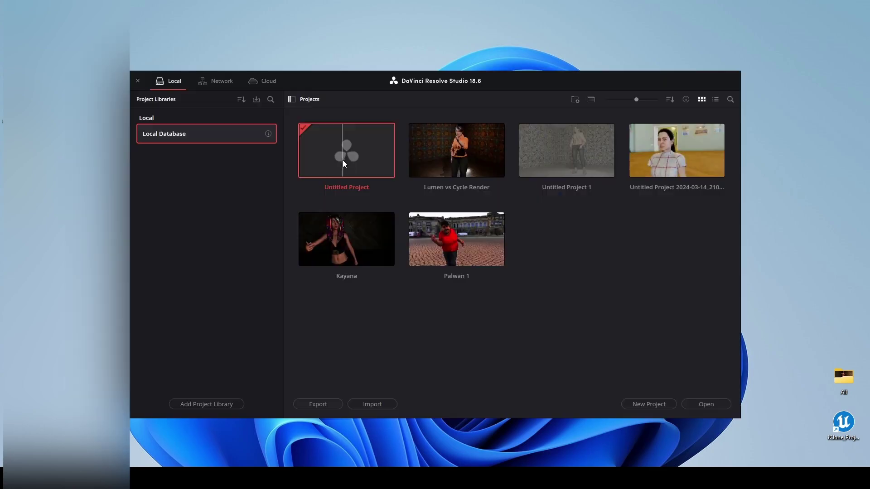
# - Open the Untitled Project on the Media page and check the viewer's options menu
pyautogui.doubleClick(342, 156)
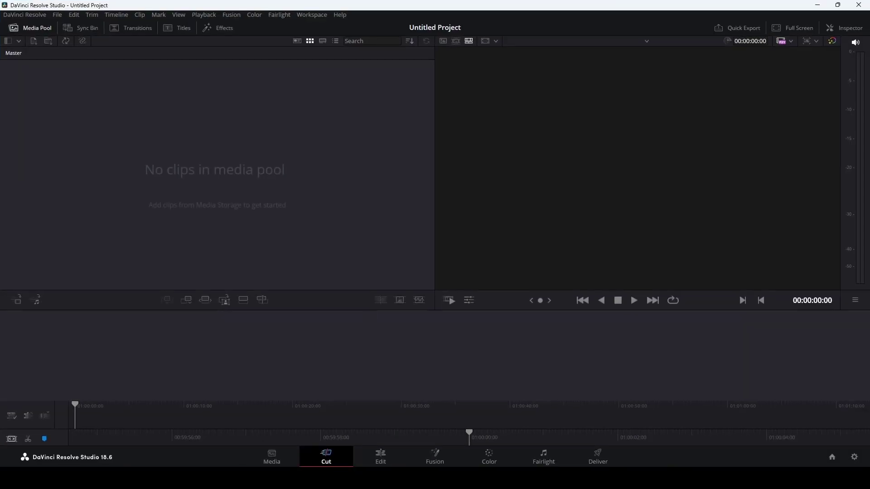
pyautogui.click(272, 459)
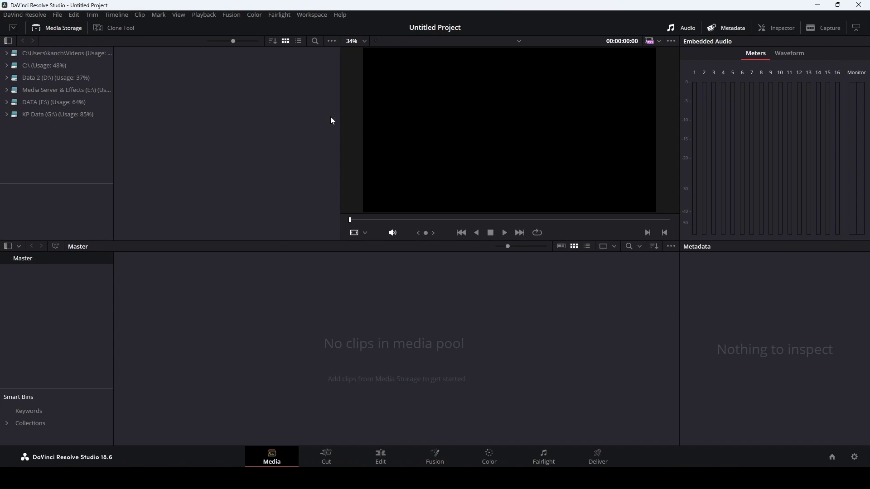
pyautogui.click(333, 40)
pyautogui.moveTo(343, 50)
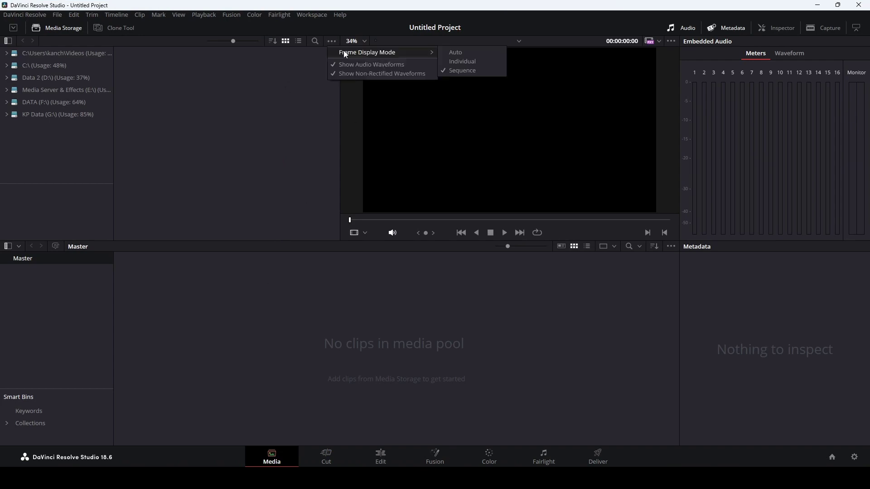
pyautogui.click(280, 104)
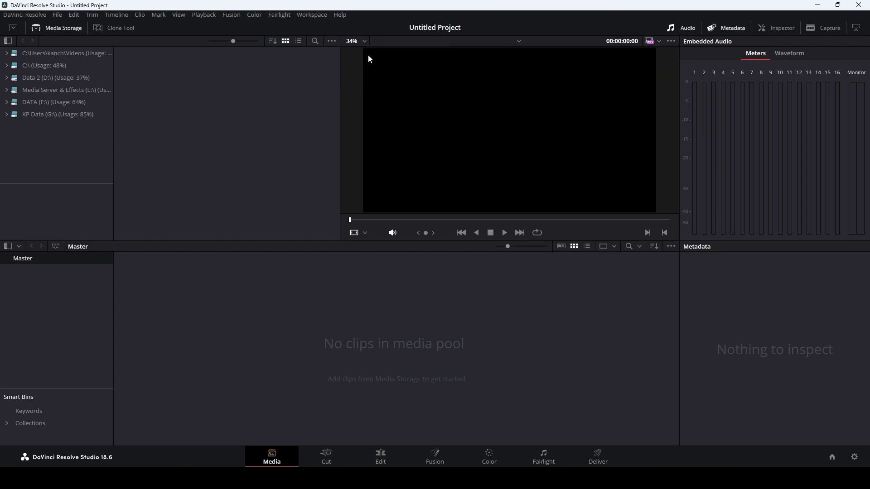
# - Set the viewer's Frame Display Mode to Sequence
pyautogui.click(332, 41)
pyautogui.moveTo(372, 53)
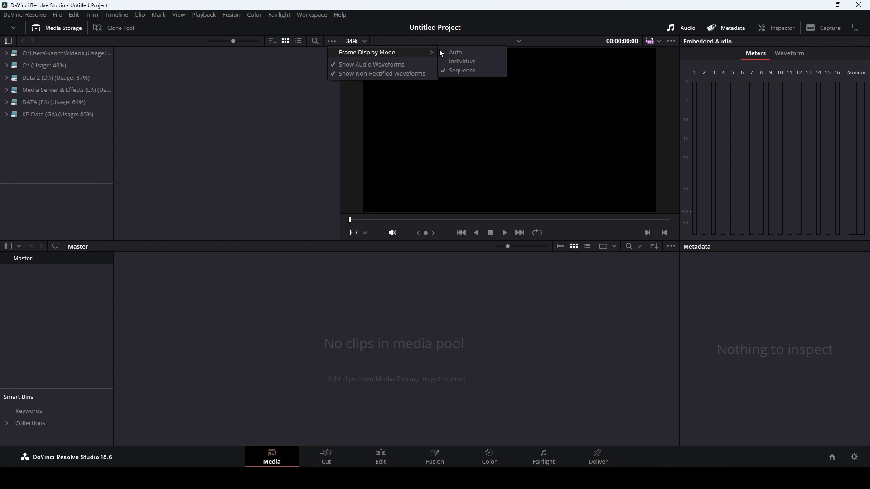
pyautogui.click(459, 70)
pyautogui.click(332, 40)
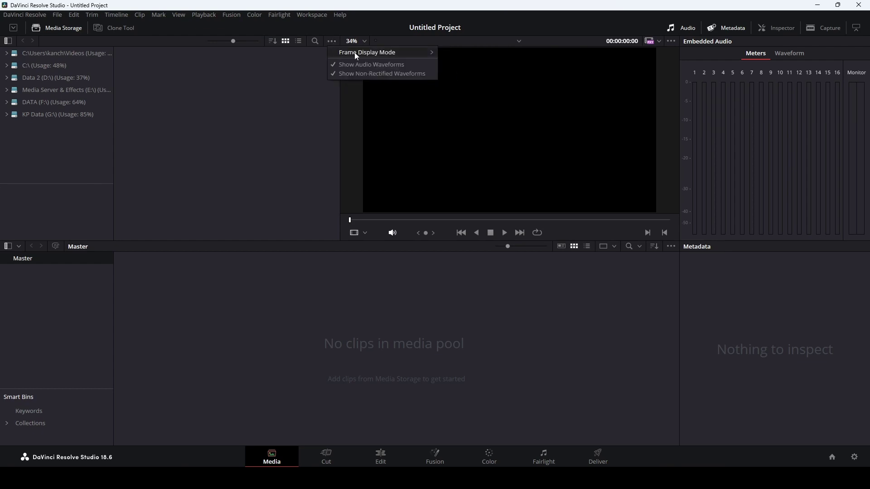
pyautogui.moveTo(427, 53)
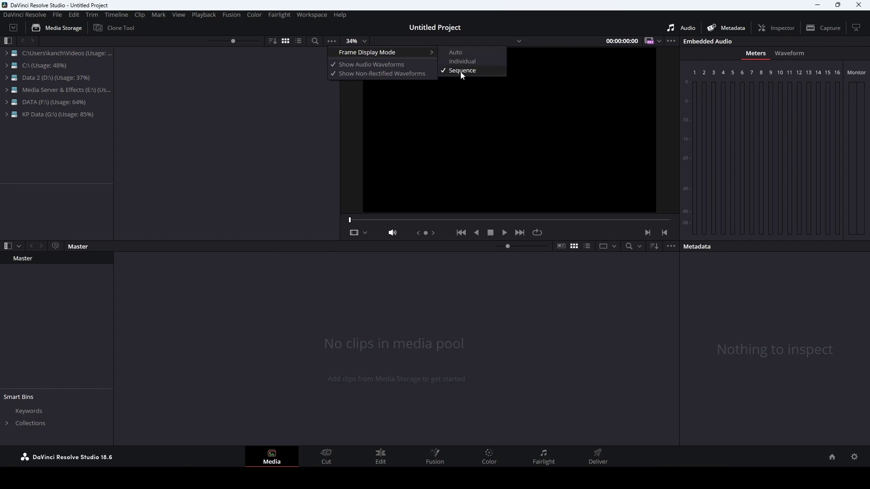
pyautogui.click(478, 318)
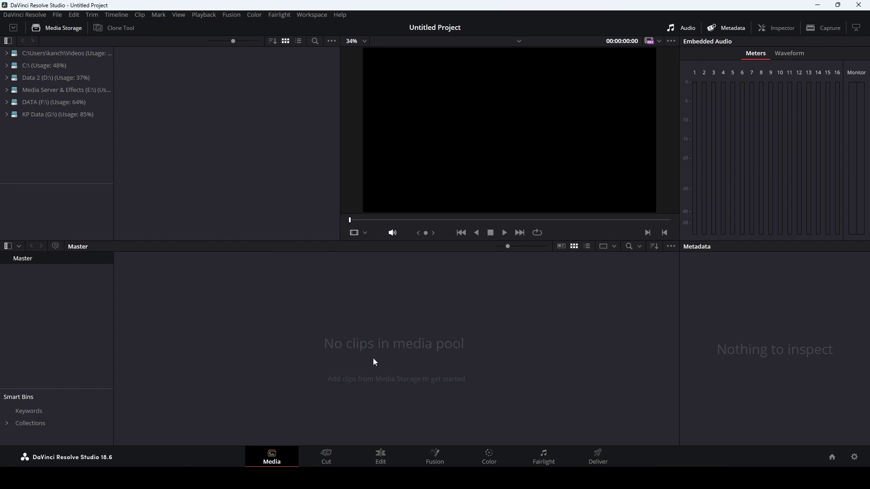
# - Import all frames from the Desktop EXR folder as the single Aishika[0001-0414].exr clip
pyautogui.rightClick(349, 359)
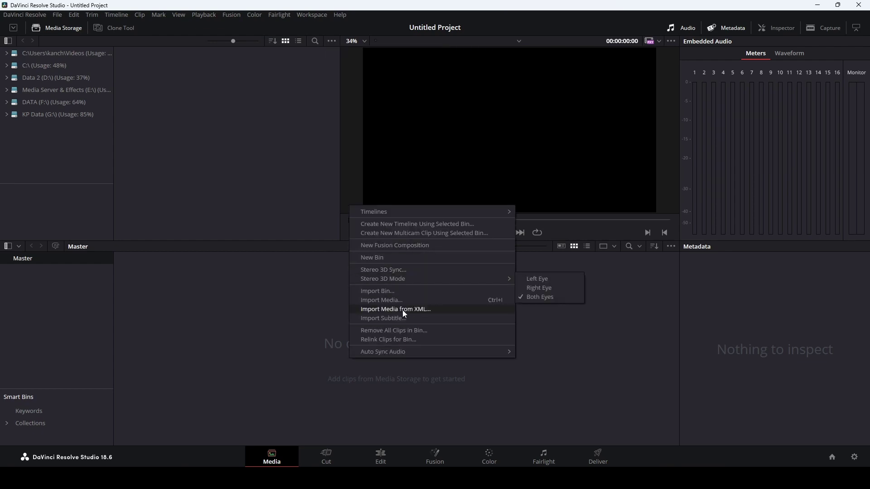
pyautogui.click(383, 301)
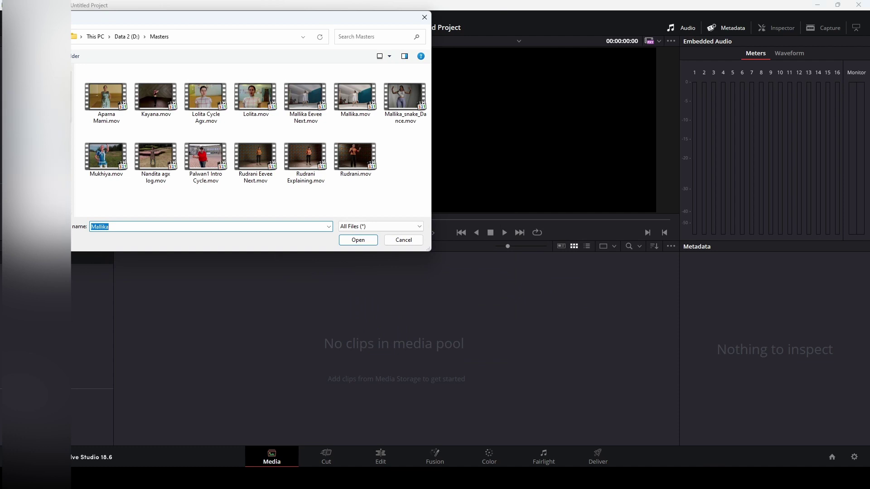
pyautogui.doubleClick(156, 91)
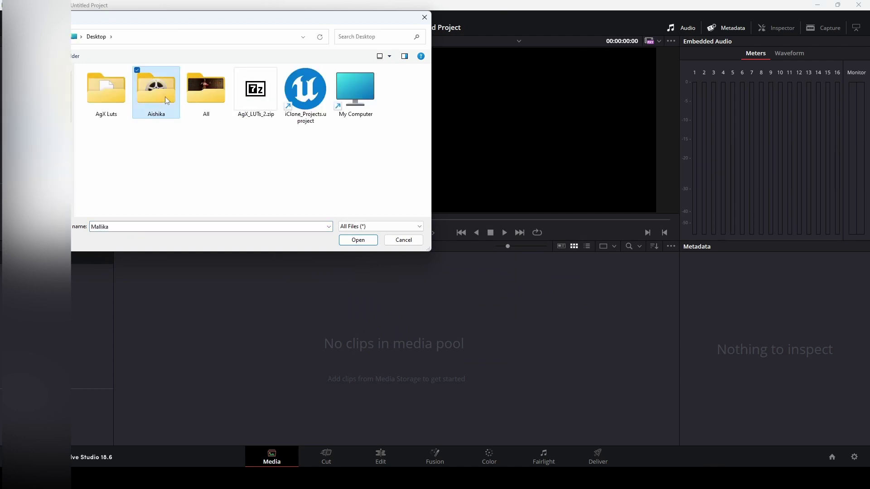
pyautogui.click(115, 95)
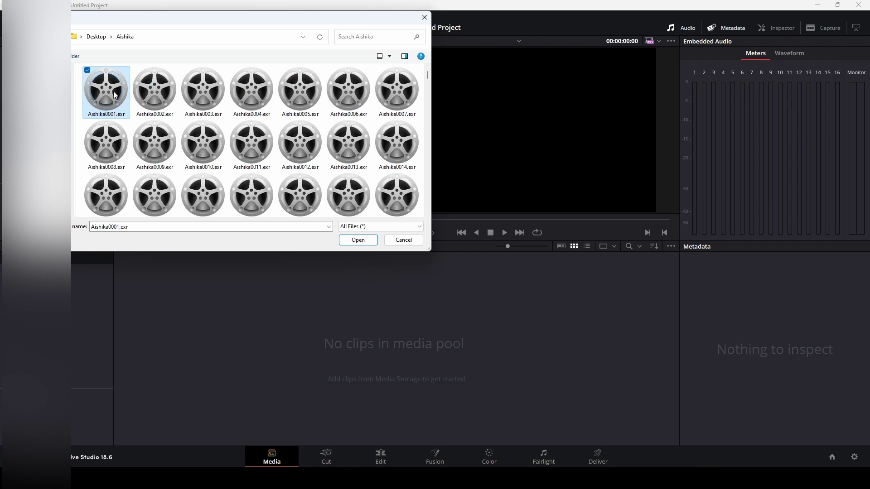
pyautogui.hotkey('ctrl', 'a')
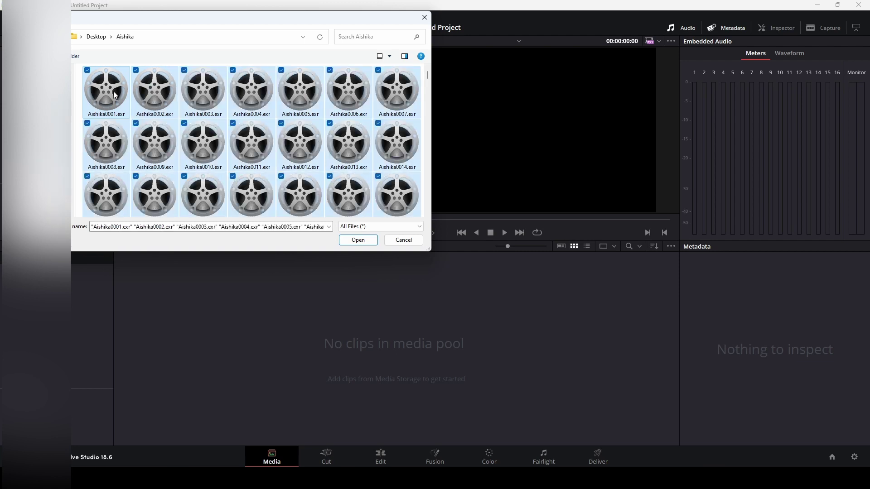
pyautogui.click(358, 240)
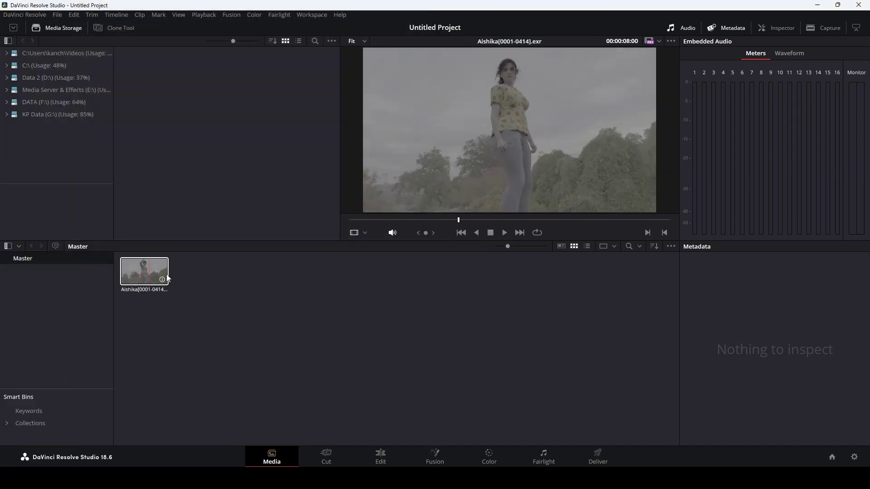
# - On the Edit page, drag the EXR clip onto an empty timeline to create Timeline 1, then scrub it
pyautogui.click(381, 457)
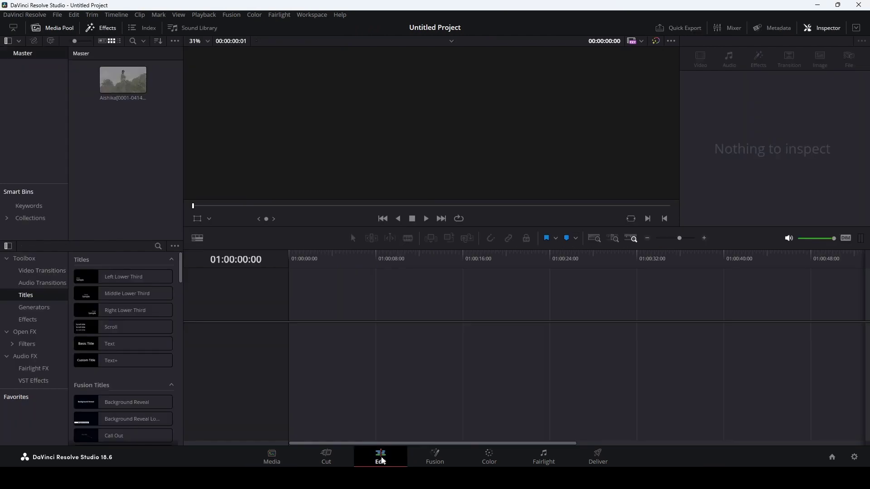
pyautogui.moveTo(123, 69); pyautogui.dragTo(310, 311)
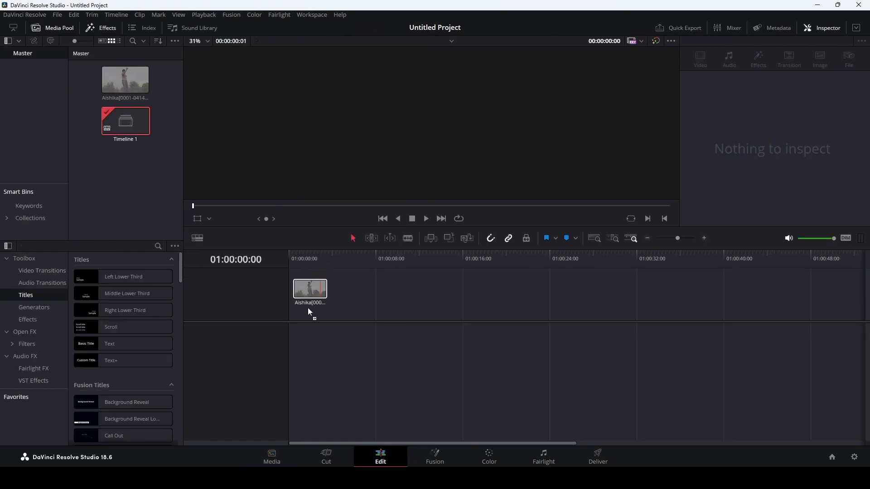
pyautogui.moveTo(292, 260); pyautogui.dragTo(362, 274)
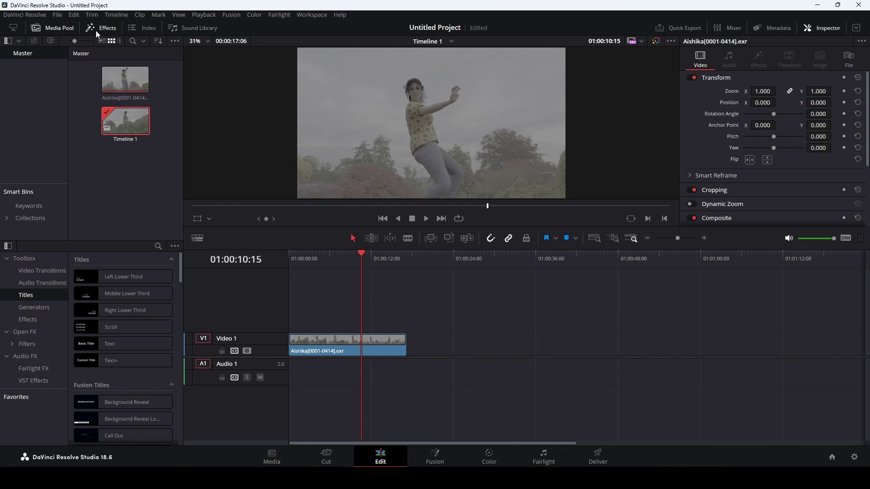
# - In Project Settings > Color Management, use Open LUT Folder under Lookup Tables
pyautogui.click(57, 15)
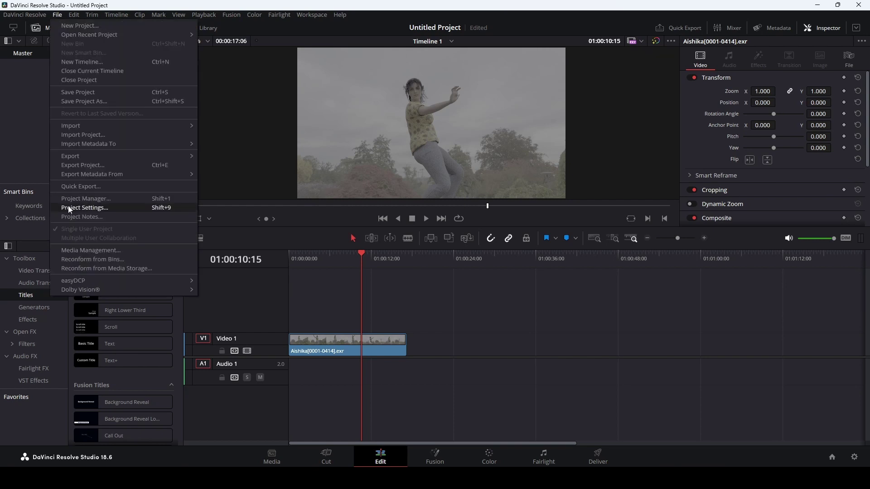
pyautogui.click(86, 208)
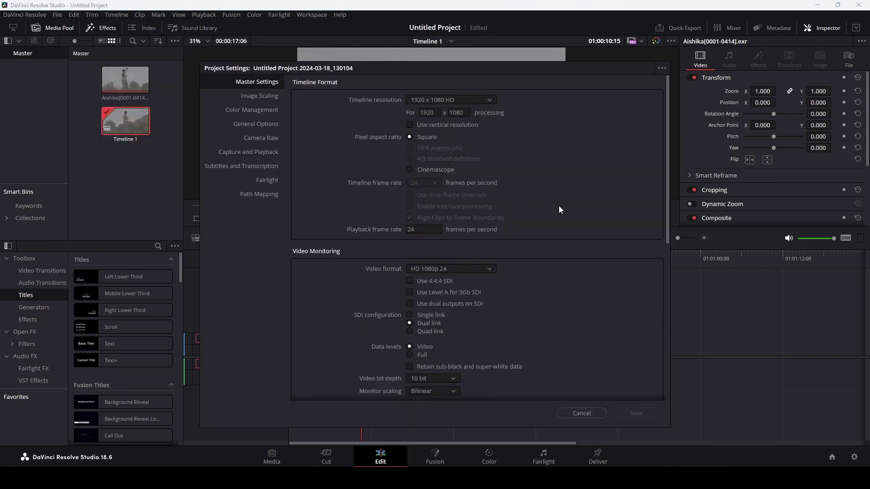
pyautogui.scroll(-10, 557, 218)
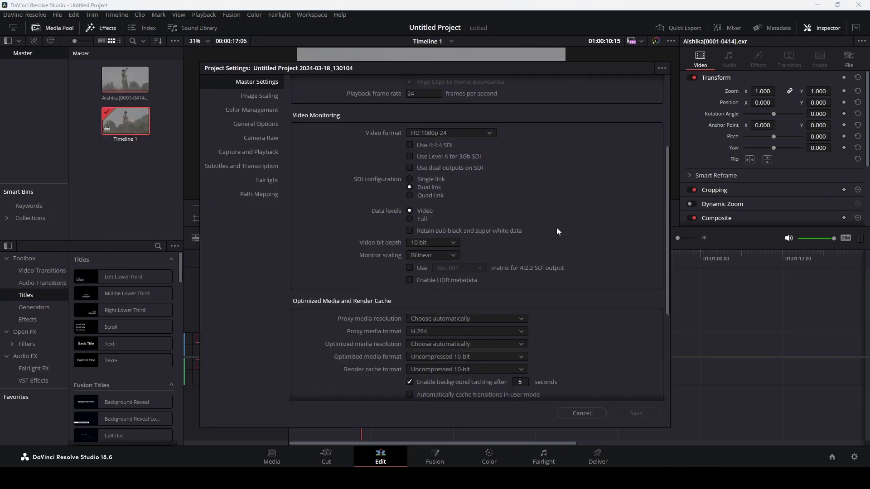
pyautogui.click(238, 111)
pyautogui.scroll(-8, 563, 254)
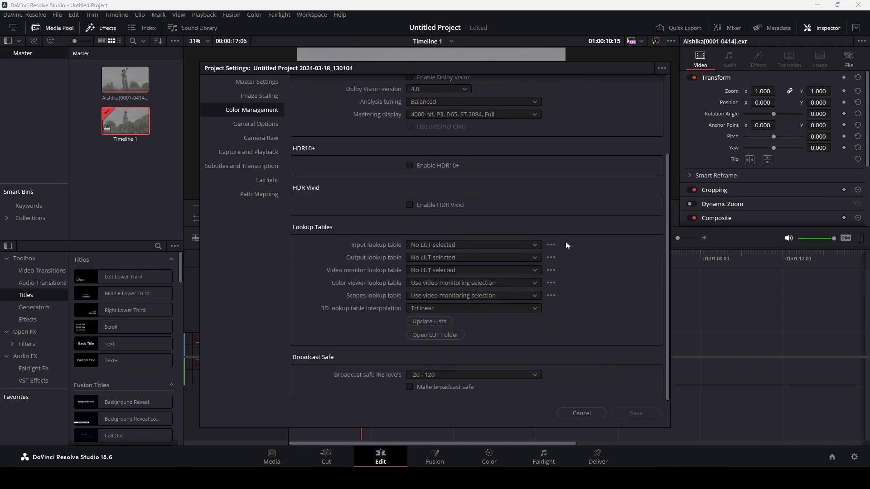
pyautogui.click(437, 336)
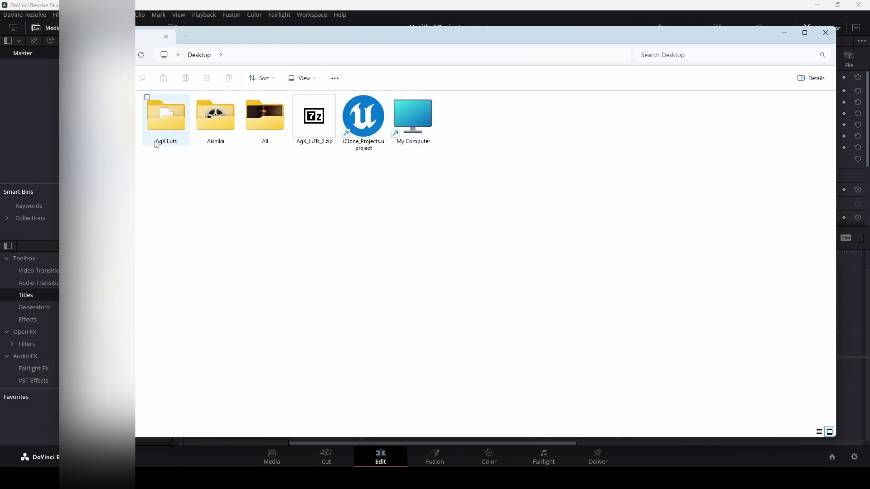
# - Copy the AgX Luts folder from the Desktop into Resolve's LUT folder, then close Explorer
pyautogui.rightClick(168, 122)
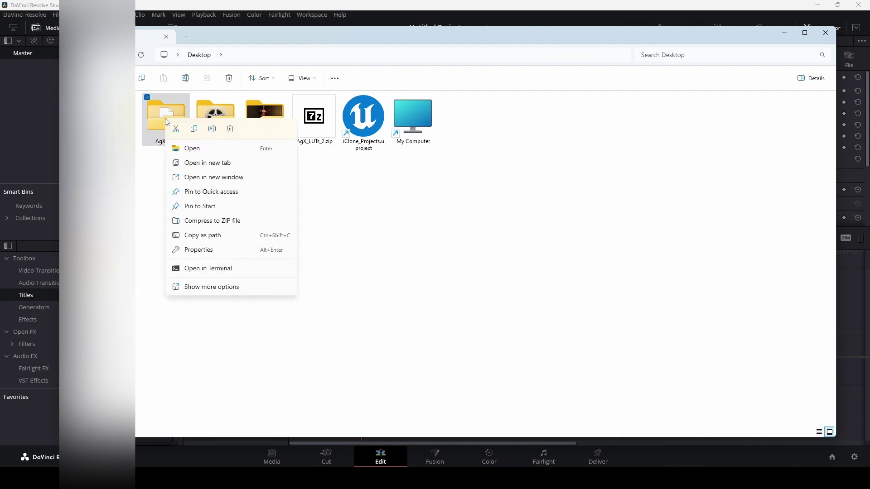
pyautogui.click(194, 129)
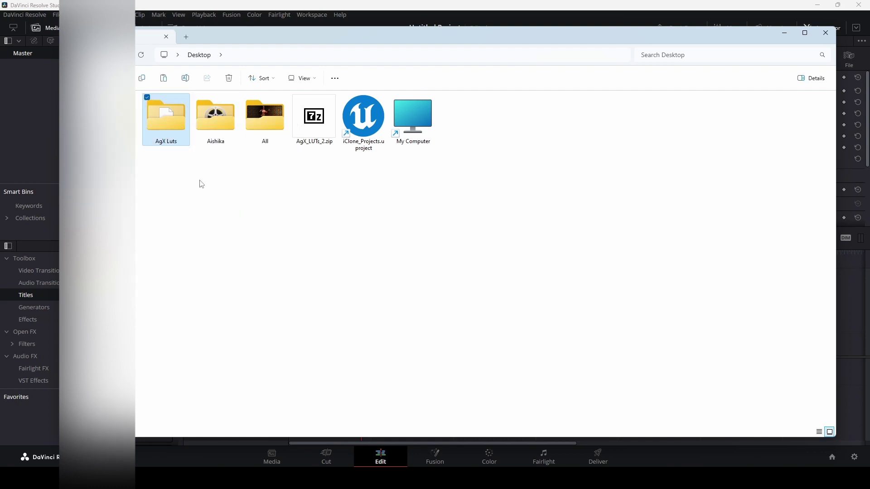
pyautogui.hotkey('alt', 'Left')
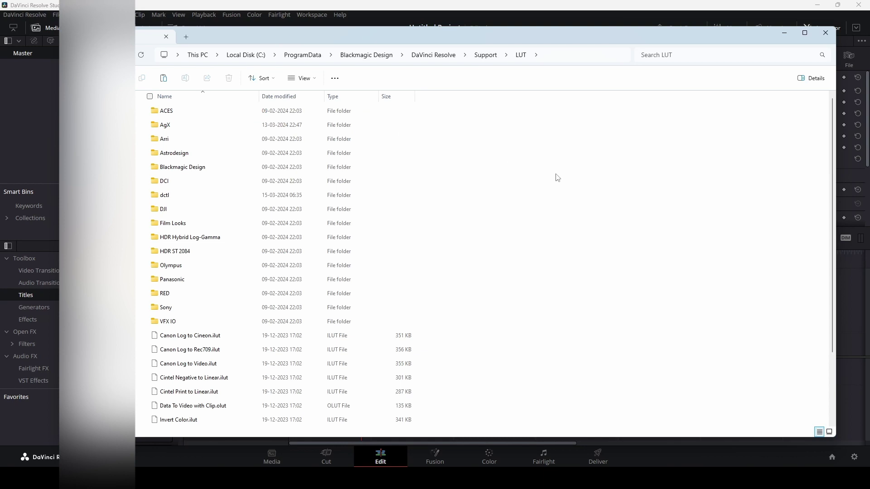
pyautogui.rightClick(520, 163)
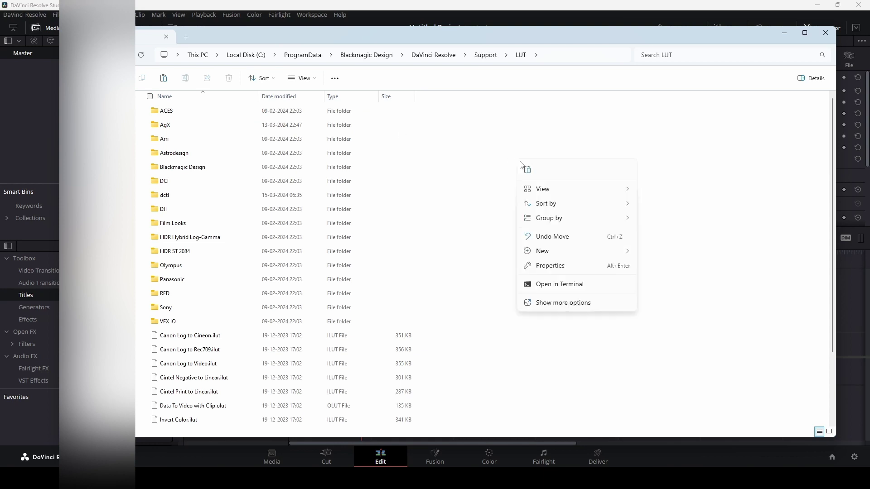
pyautogui.click(528, 171)
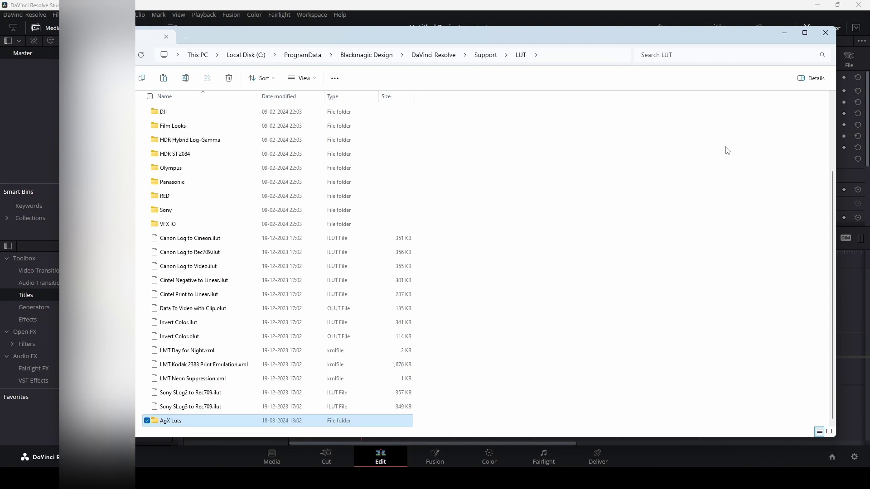
pyautogui.click(826, 33)
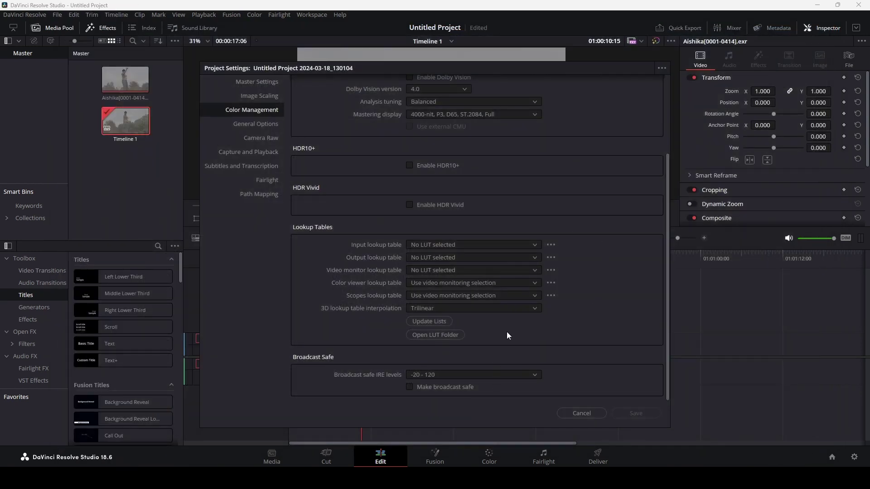
# - Update the LUT lists so AgX Log and Base sRGB appear, and save the project settings
pyautogui.click(436, 323)
pyautogui.click(630, 414)
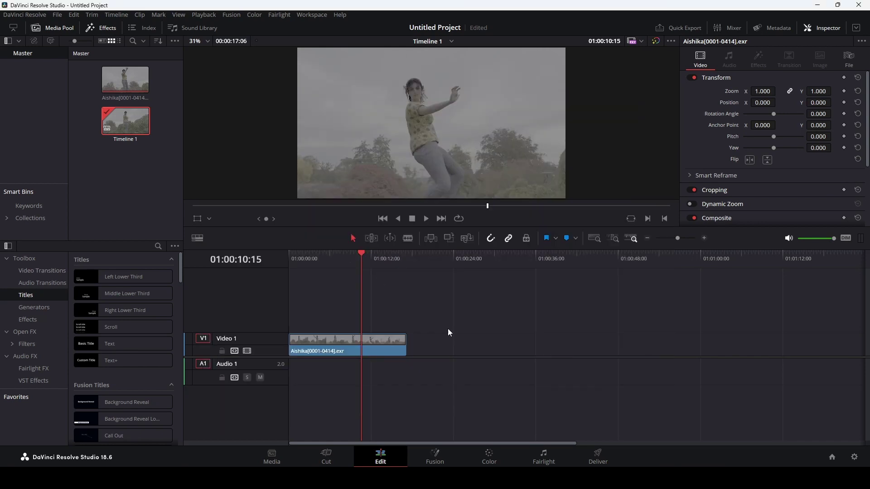
pyautogui.click(490, 459)
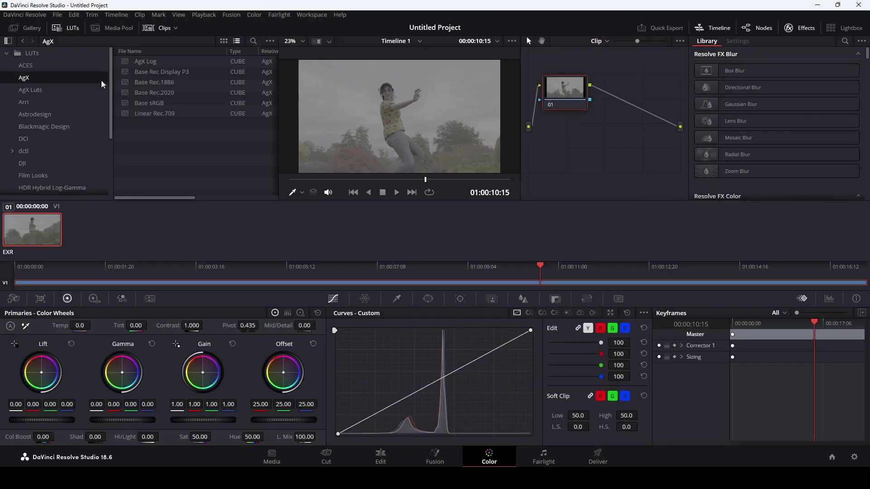
# - Apply the AgX Log LUT from the AgX Luts folder to node 01
pyautogui.click(29, 91)
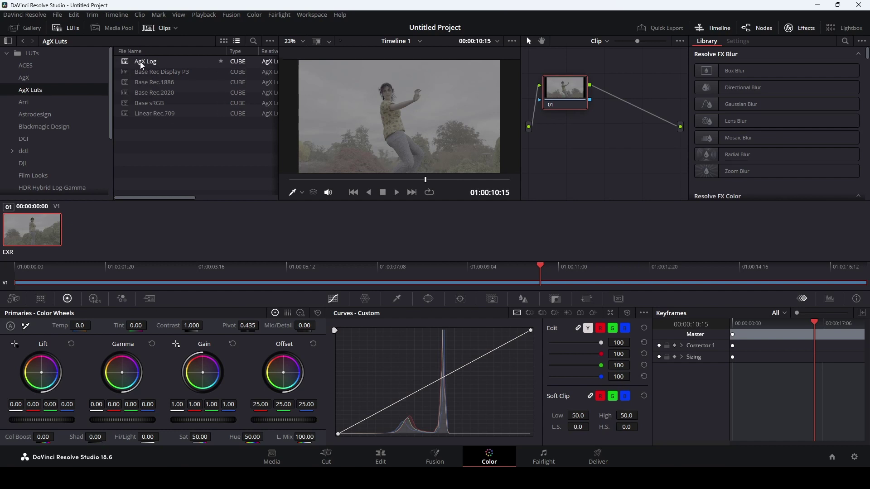
pyautogui.moveTo(144, 67); pyautogui.dragTo(570, 90)
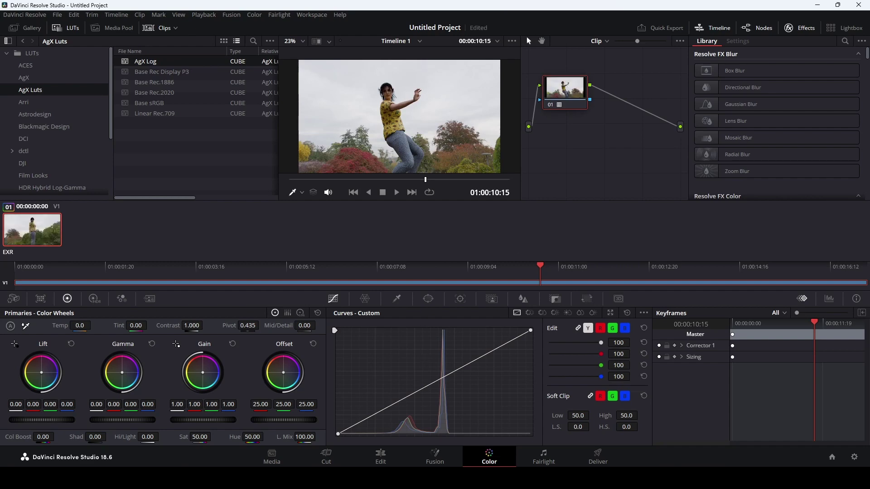
pyautogui.click(381, 457)
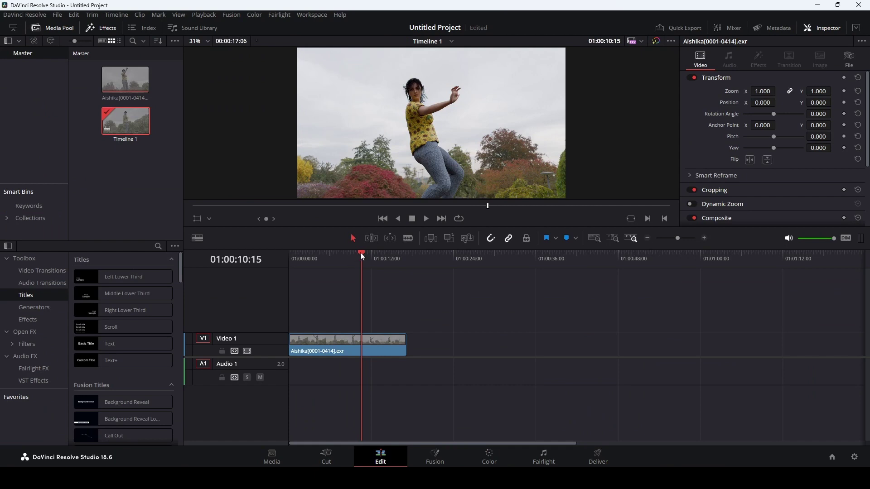
# - Preview the graded clip at 01:00:11:18, then move node 01 right in the Color page node graph
pyautogui.moveTo(360, 254); pyautogui.dragTo(370, 274)
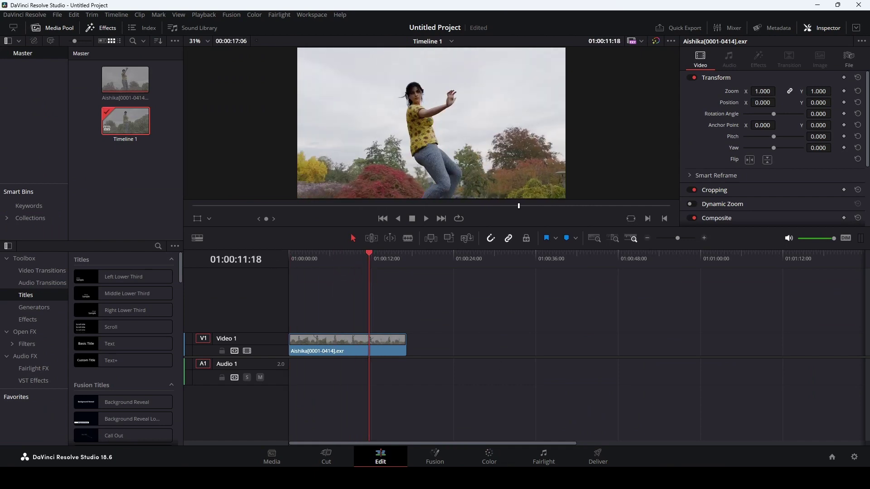
pyautogui.click(490, 457)
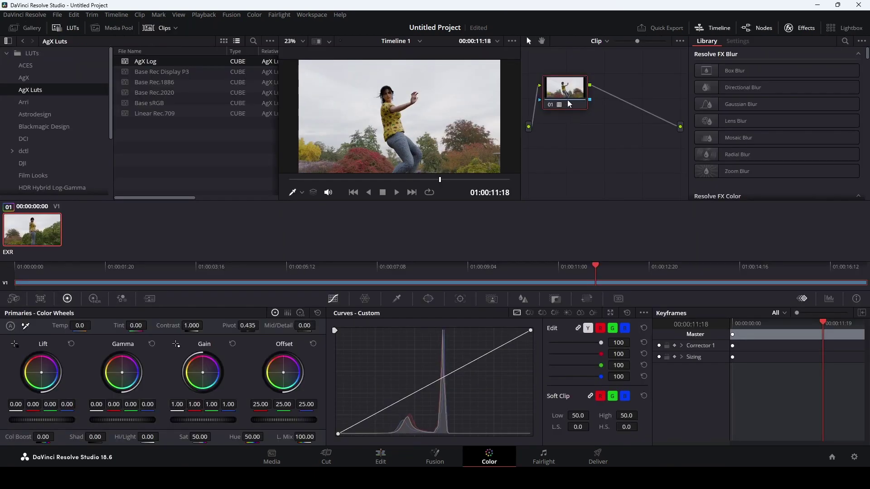
pyautogui.moveTo(570, 104); pyautogui.dragTo(585, 93)
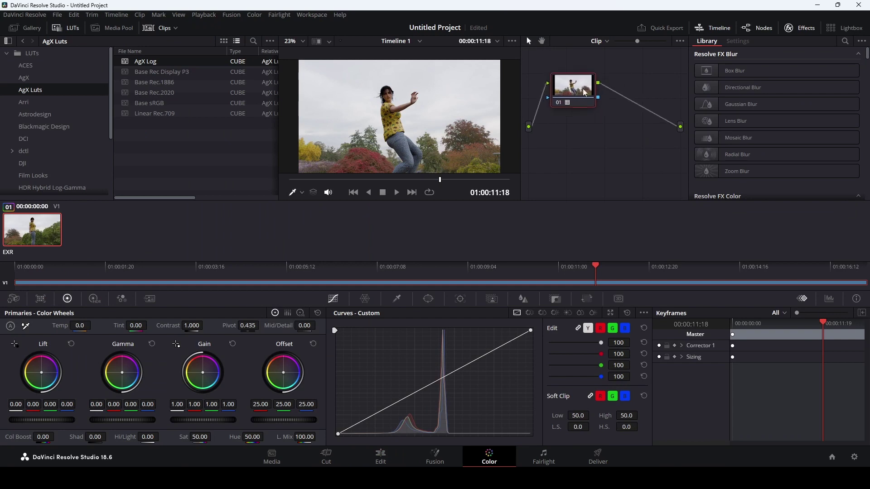